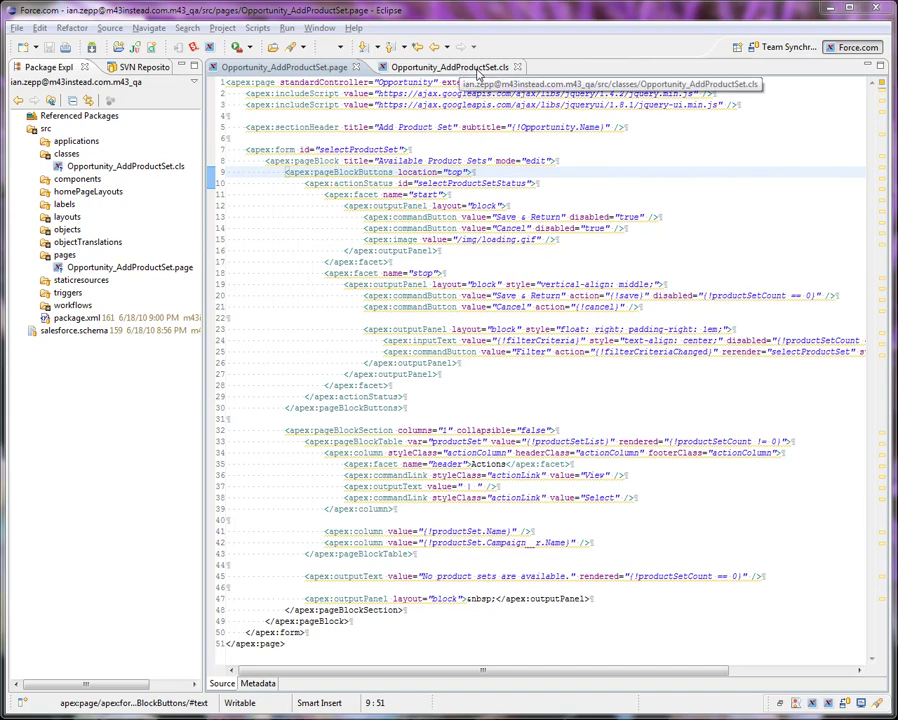
Open the Opportunity_AddProductSet Apex class from the page's extensions attribute
double_click(533, 82)
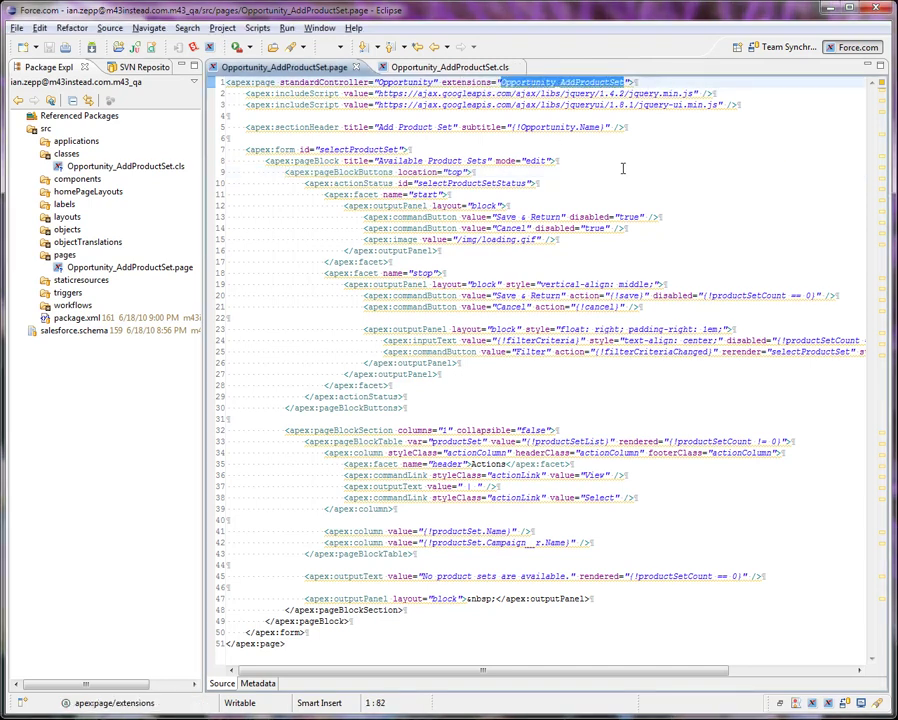
key("ctrl+Page_Down")
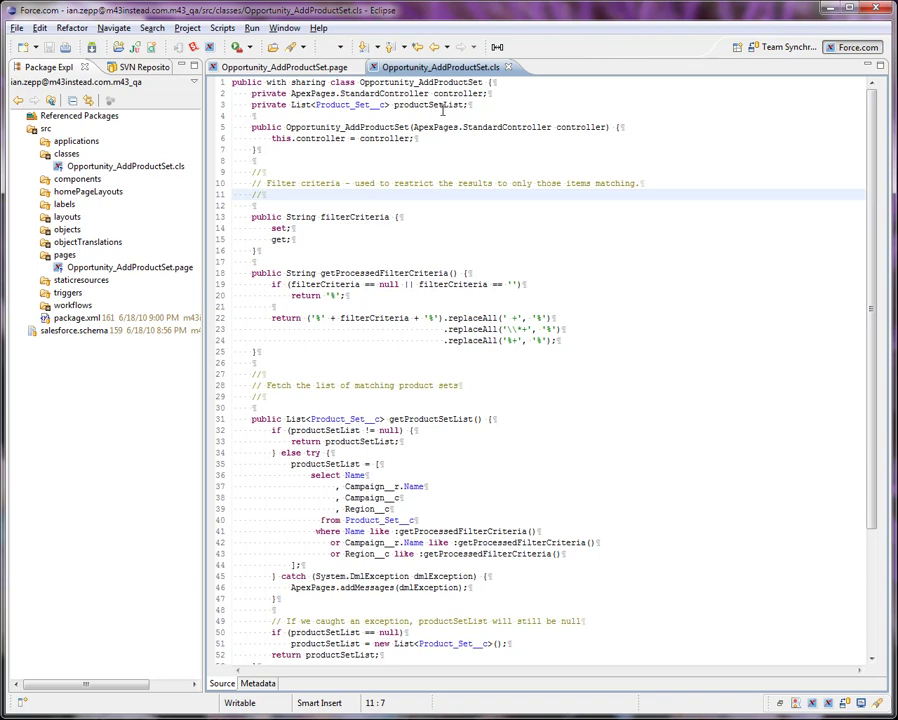
left_click(492, 103)
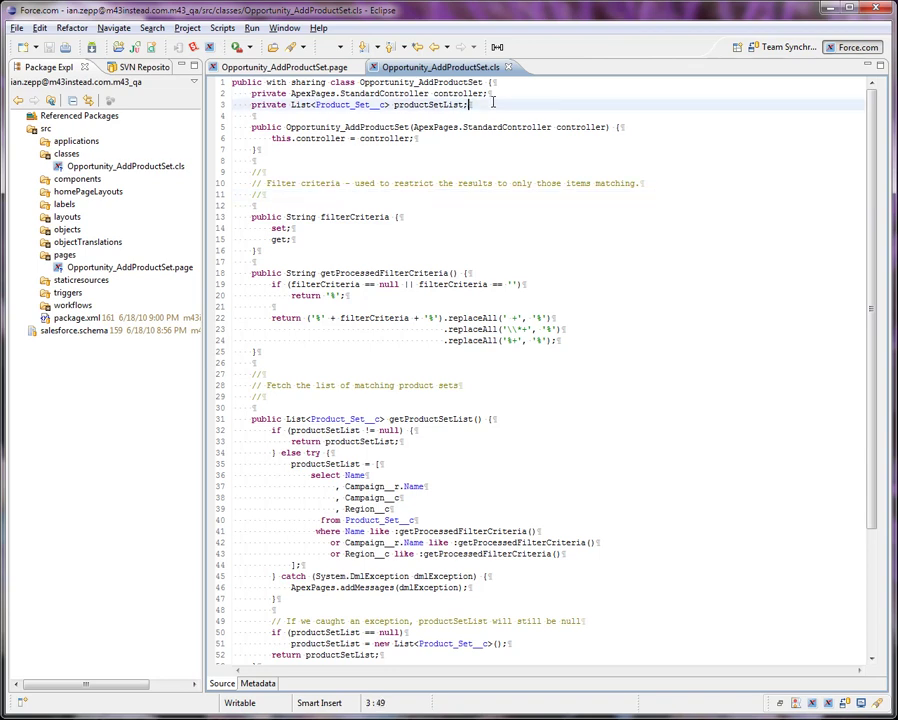
double_click(420, 105)
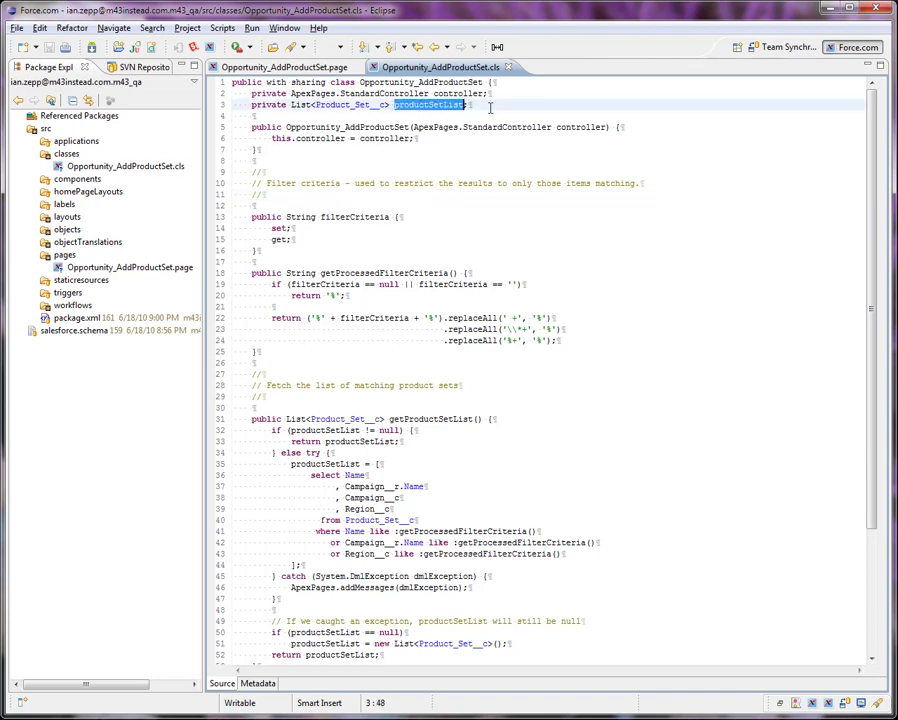
left_click(490, 104)
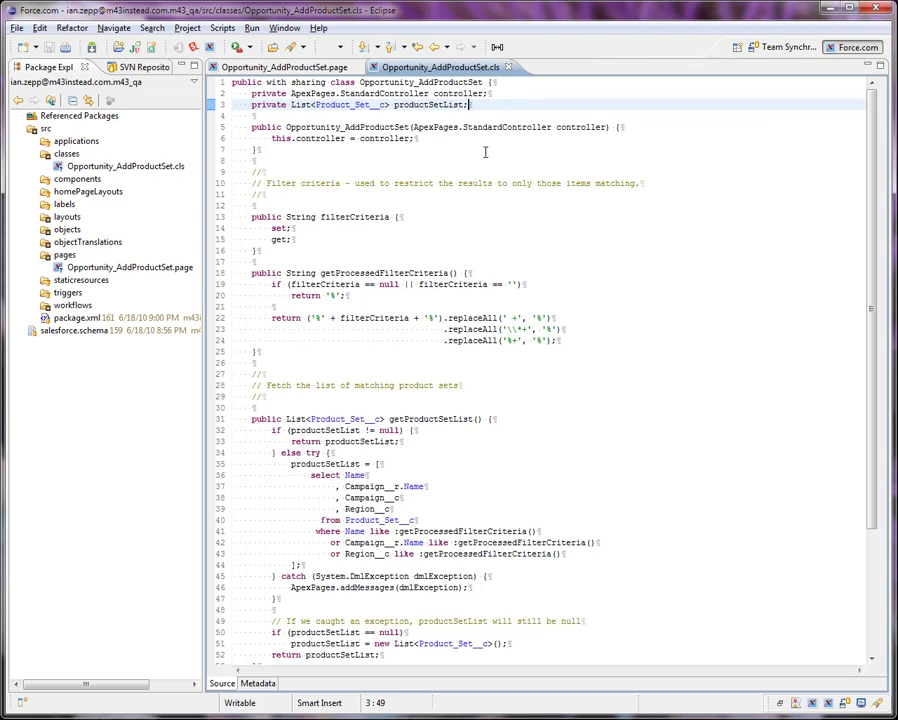
double_click(457, 93)
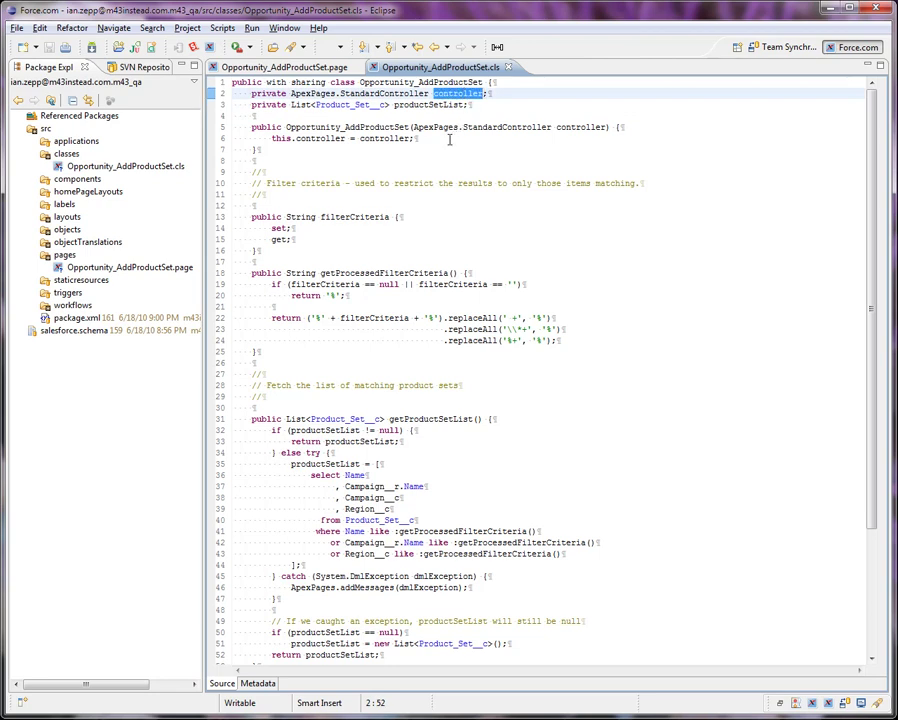
left_click(447, 138)
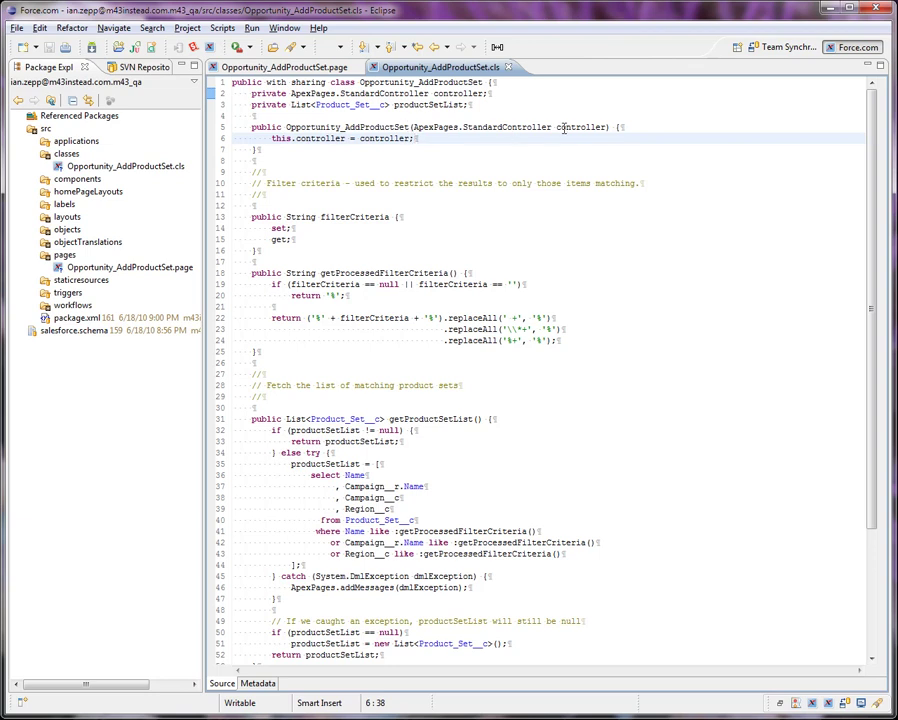
left_click(442, 171)
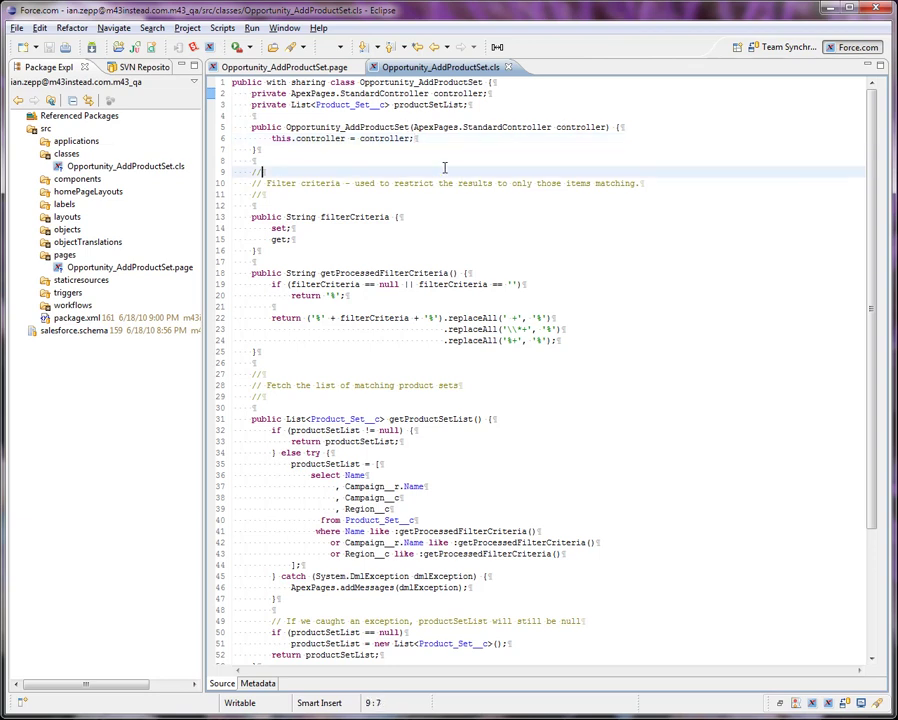
Review the filterCriteria property declaration and its setter in the Apex class
left_click(485, 219)
scroll(485, 219, "down", 2)
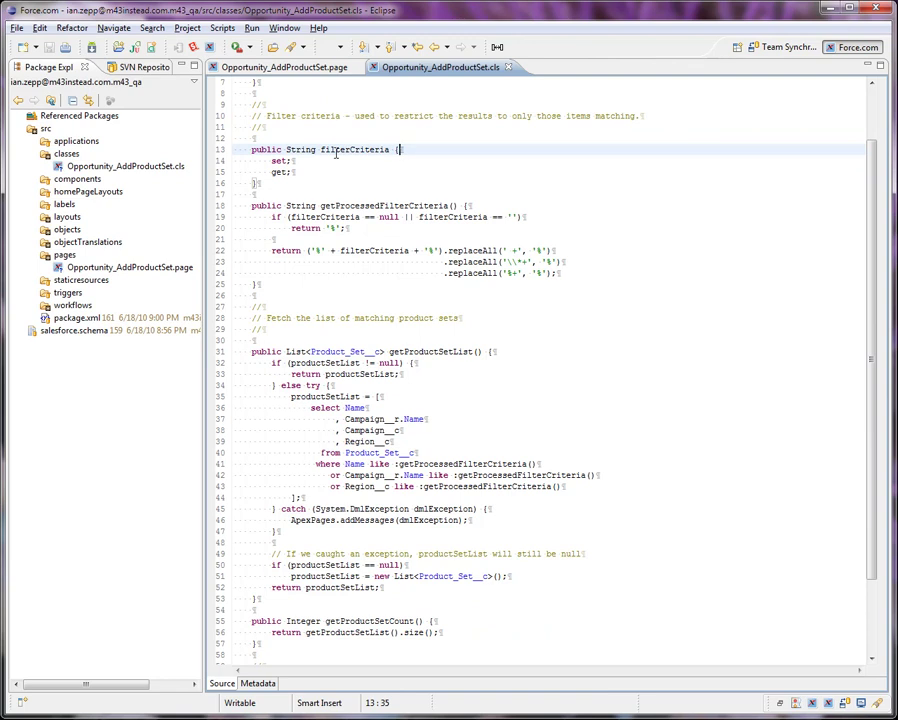
left_click(424, 158)
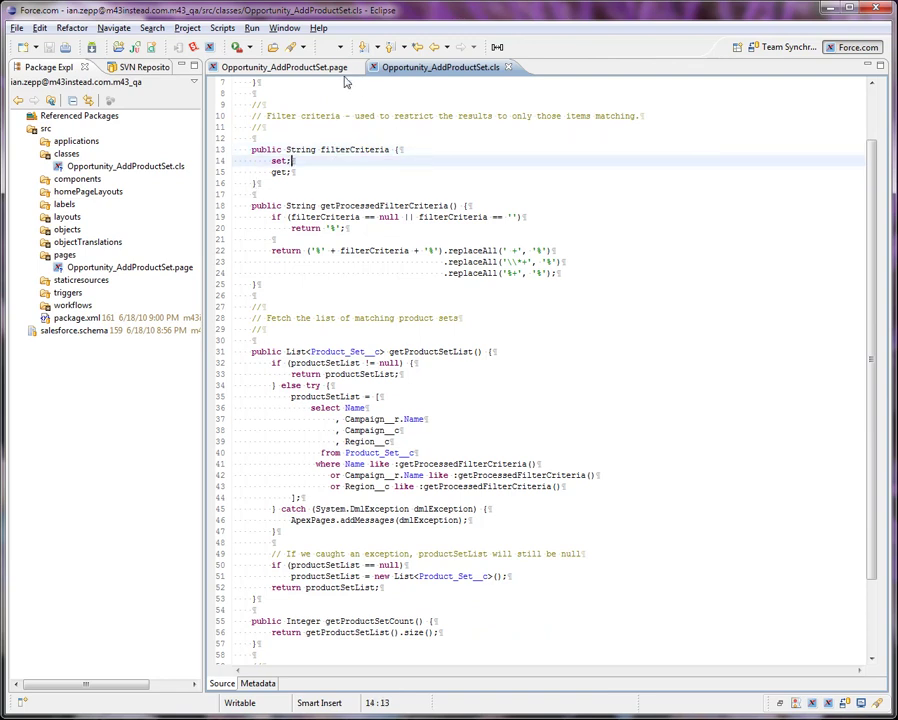
Compare the Visualforce markup with the live Add Product Set page in Chrome
left_click(242, 62)
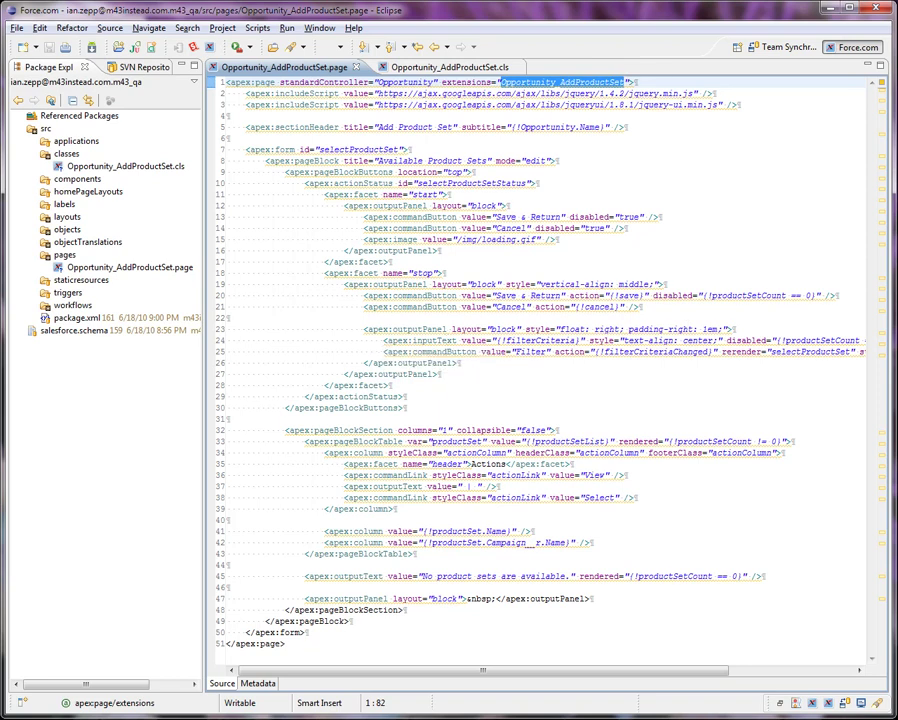
key("alt+Tab")
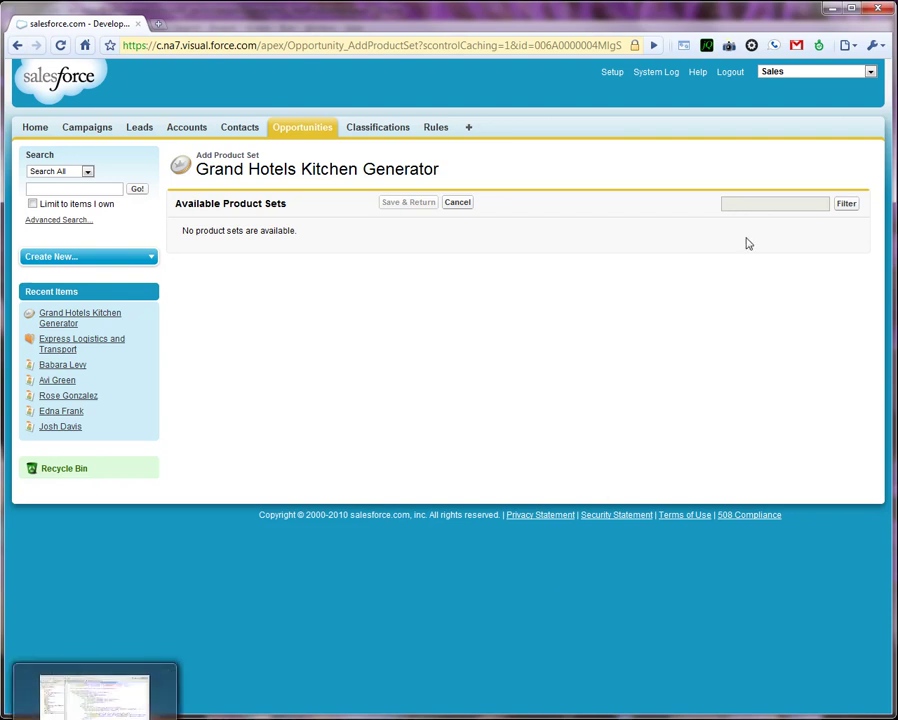
key("alt+Tab")
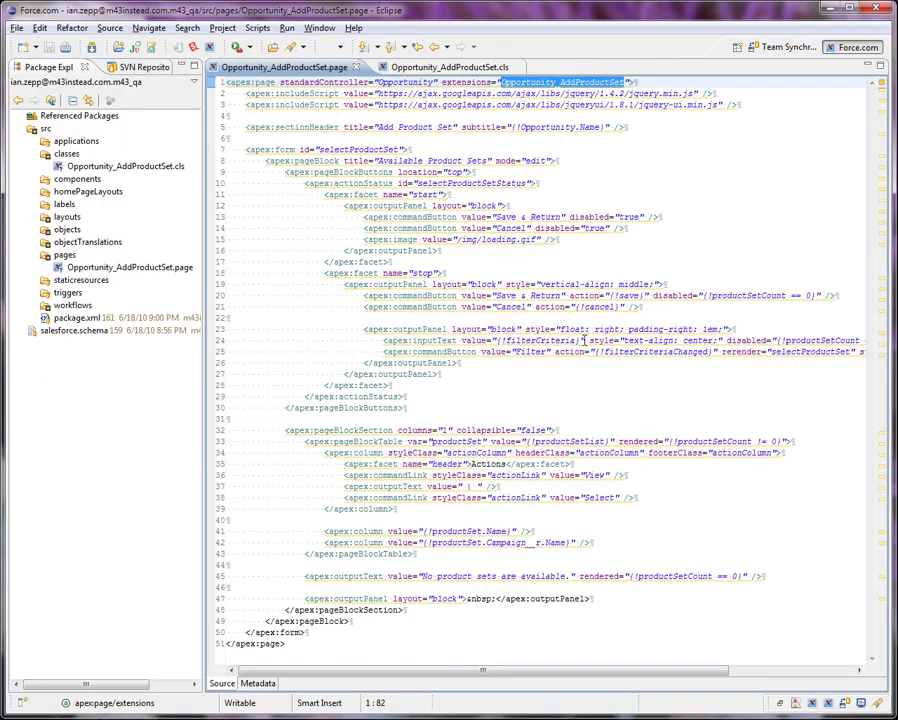
Compare the Apex class with the Visualforce markup, scrolling the markup right
left_click(460, 67)
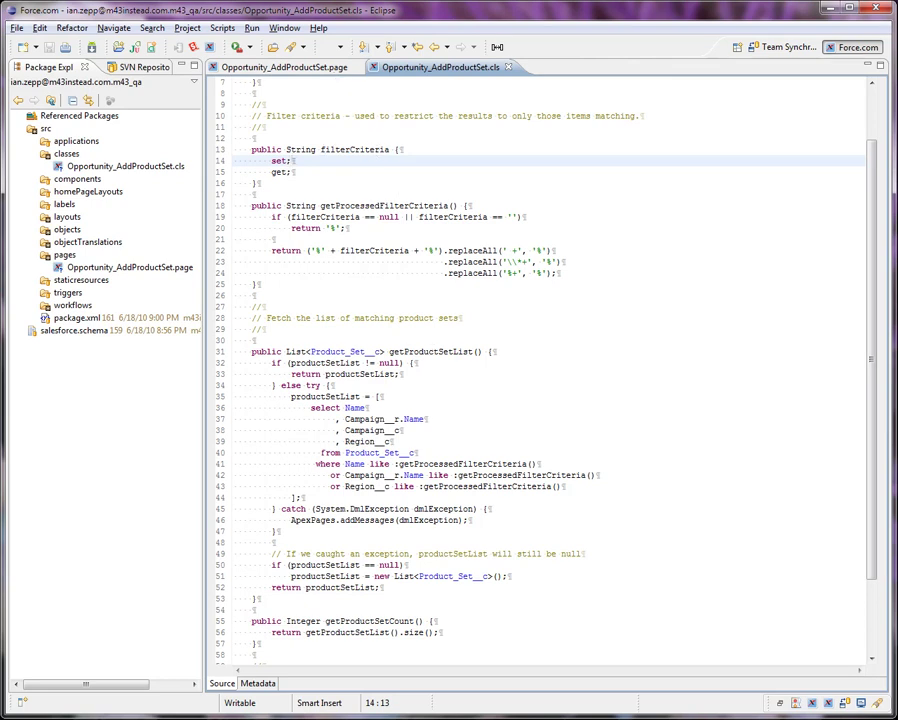
left_click(290, 67)
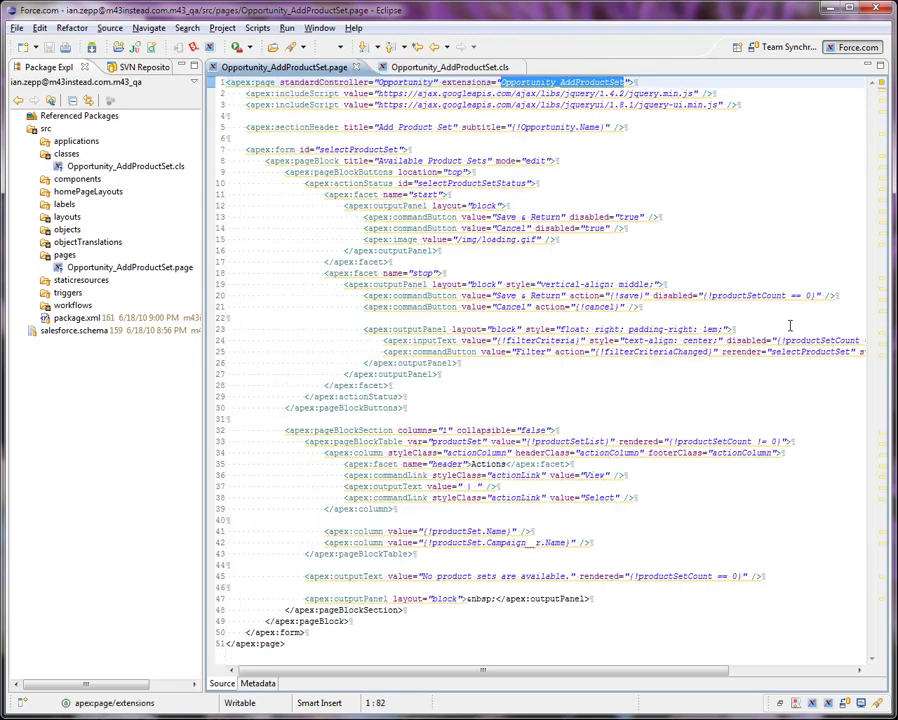
left_click(870, 670)
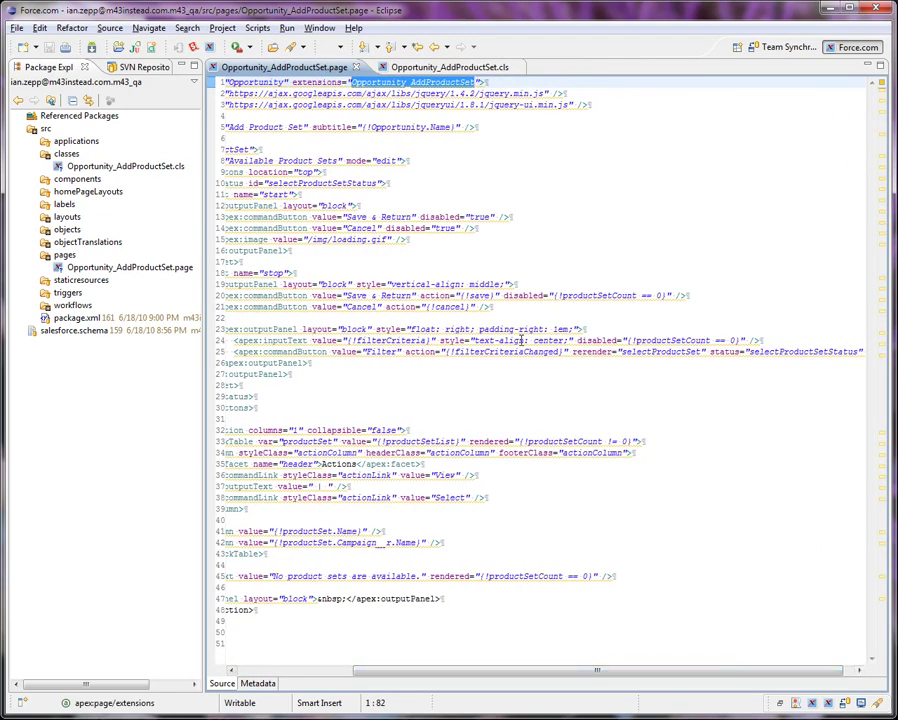
mouse_move(556, 355)
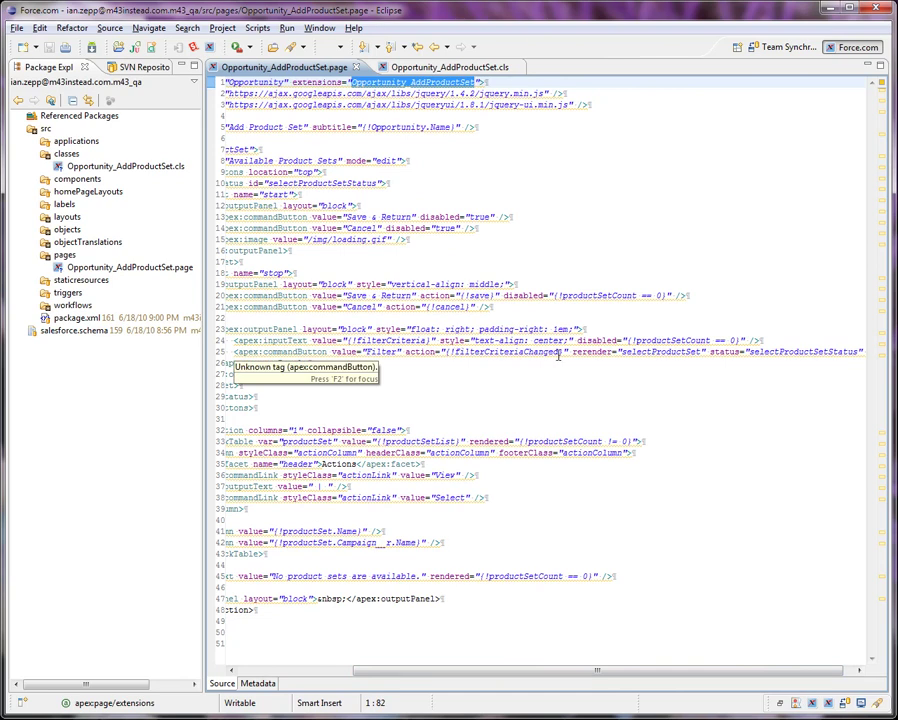
Inspect how filterCriteriaChanged clears productSetList near the end of the class
left_click(440, 67)
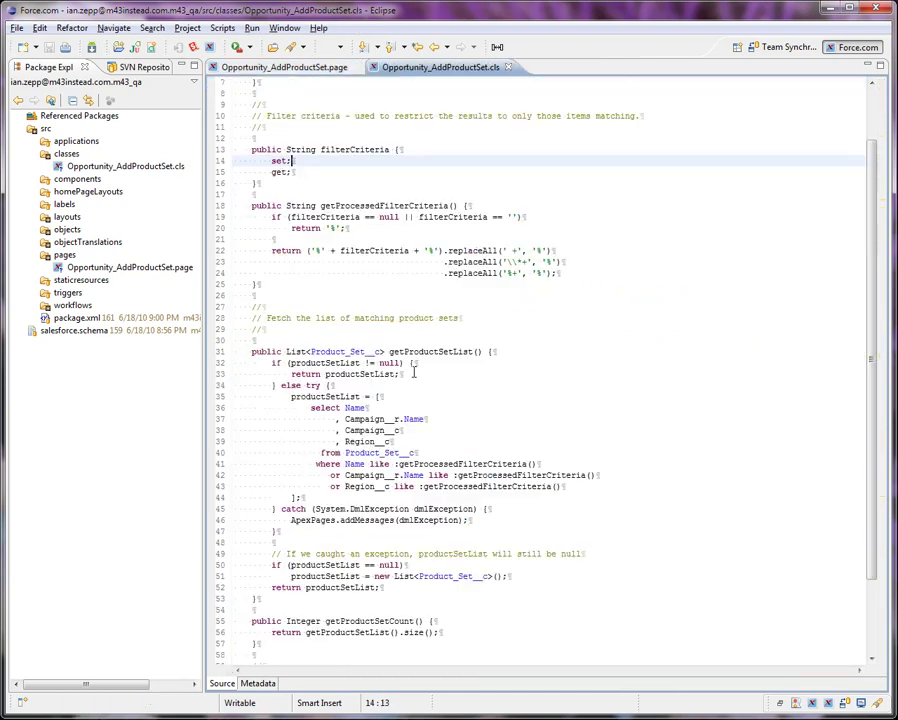
left_click(304, 599)
scroll(304, 600, "down", 3)
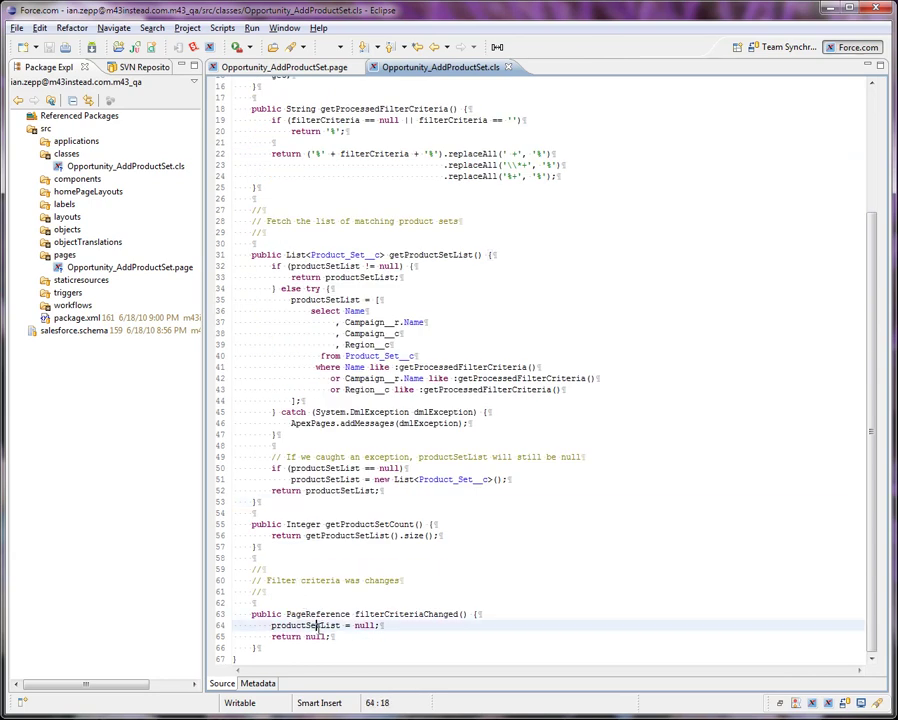
double_click(317, 626)
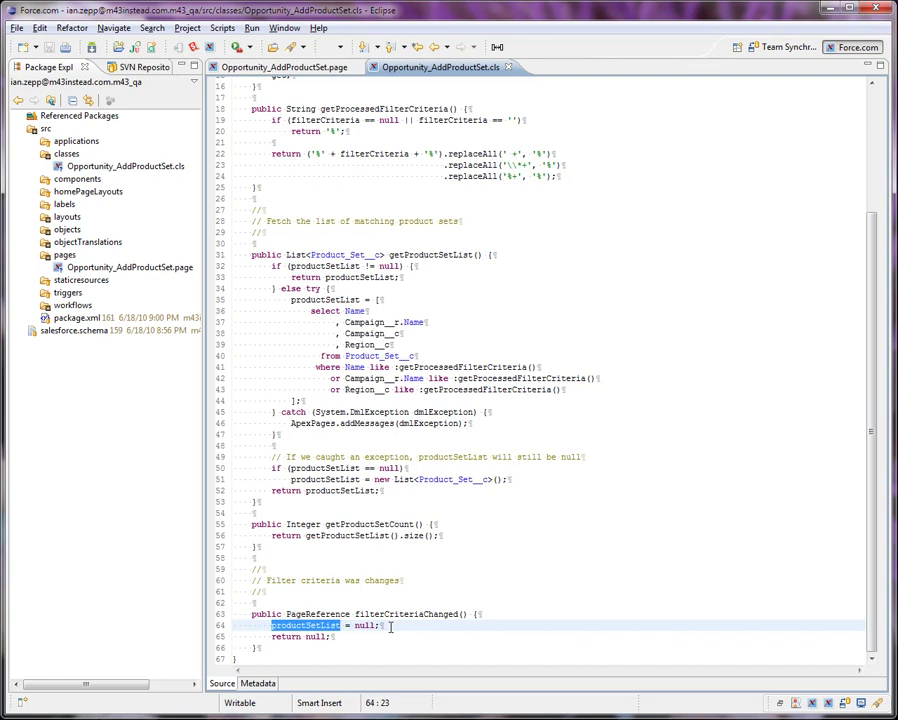
left_click(388, 626)
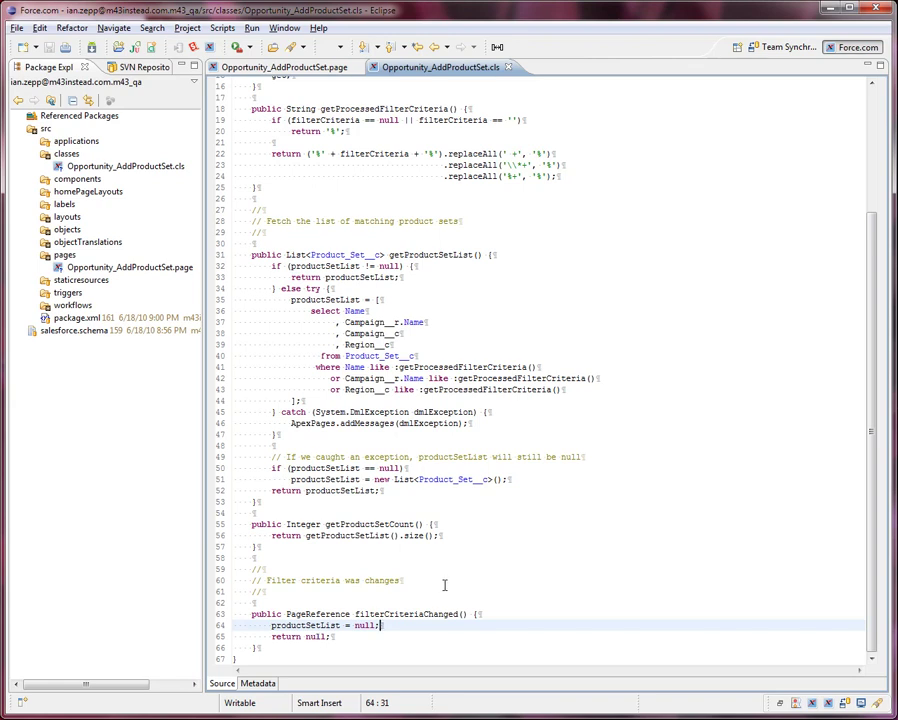
scroll(445, 585, "up", 2)
scroll(445, 585, "up", 1)
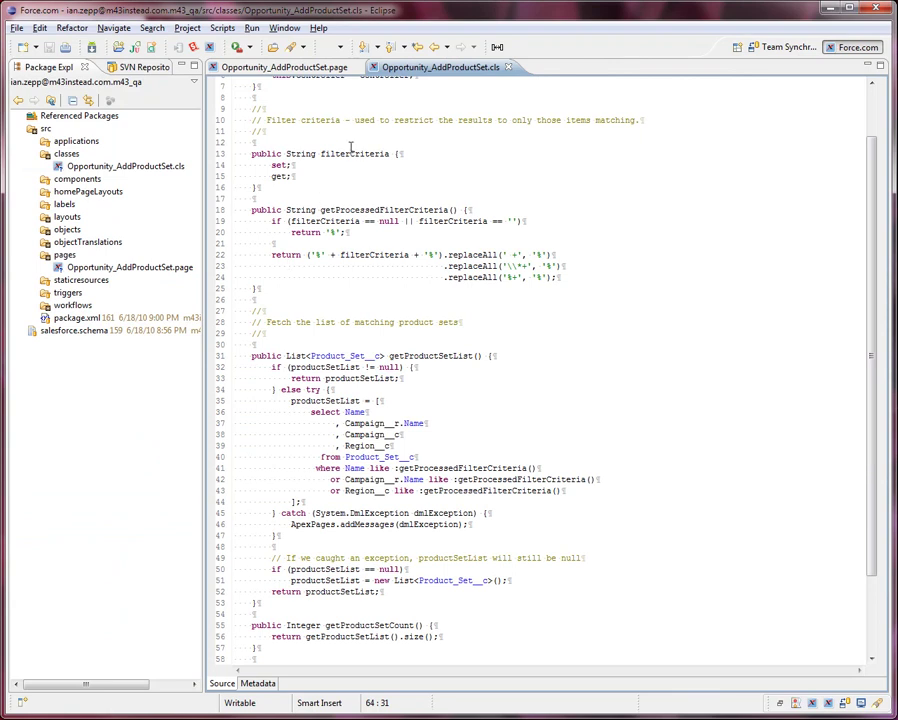
left_click(347, 153)
double_click(347, 153)
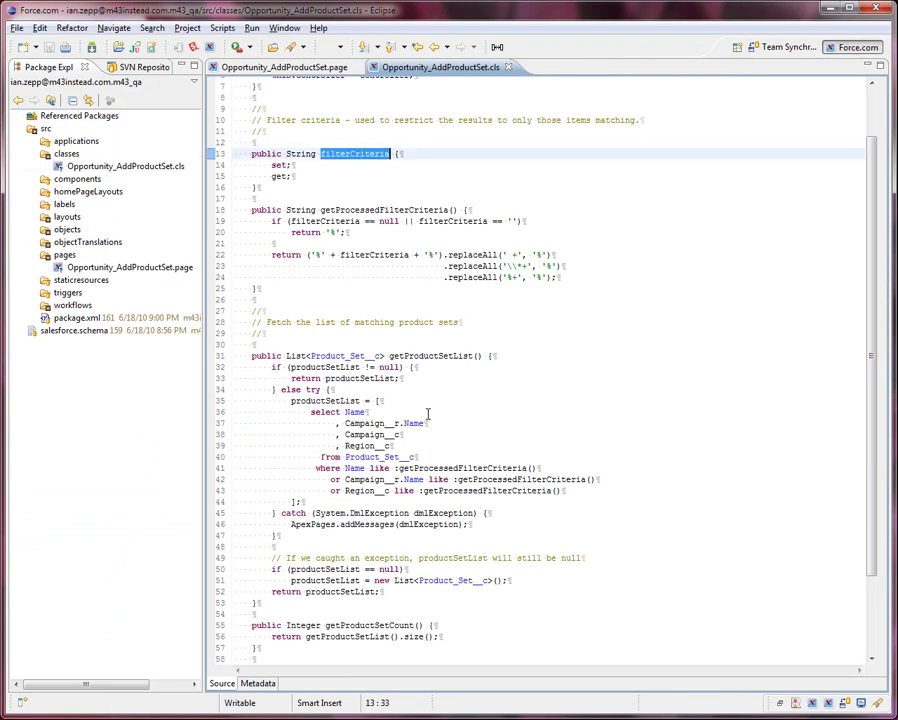
left_click(418, 613)
scroll(420, 614, "down", 3)
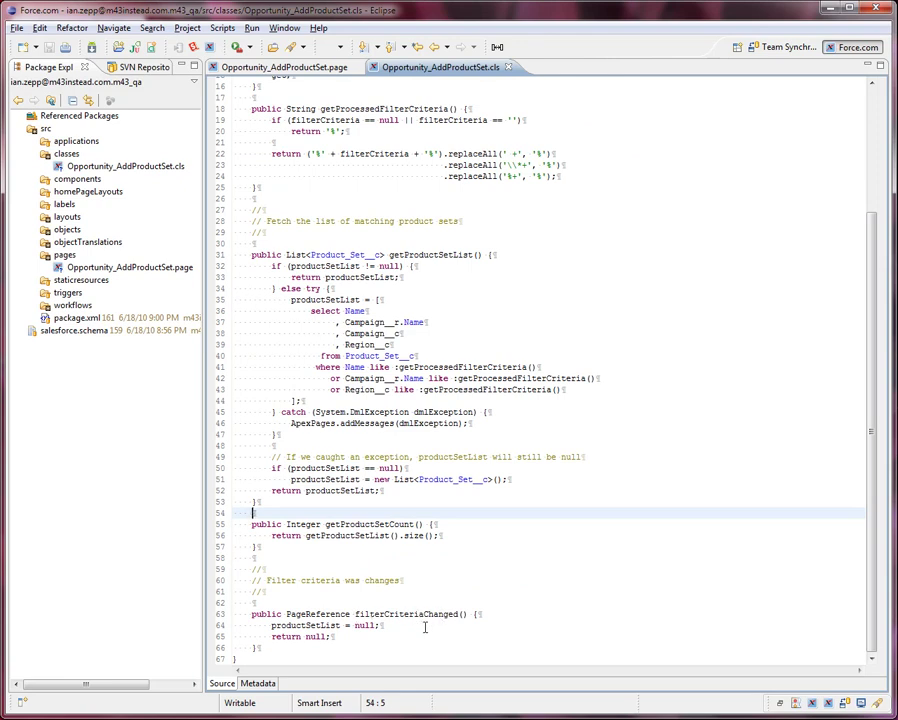
double_click(300, 625)
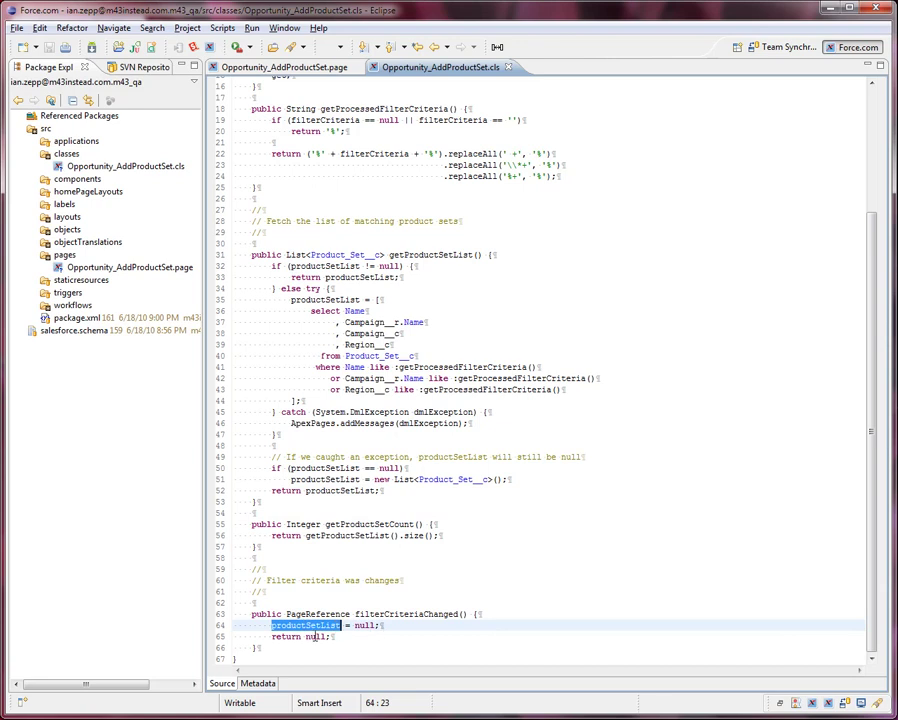
left_click(313, 636)
left_click(351, 637)
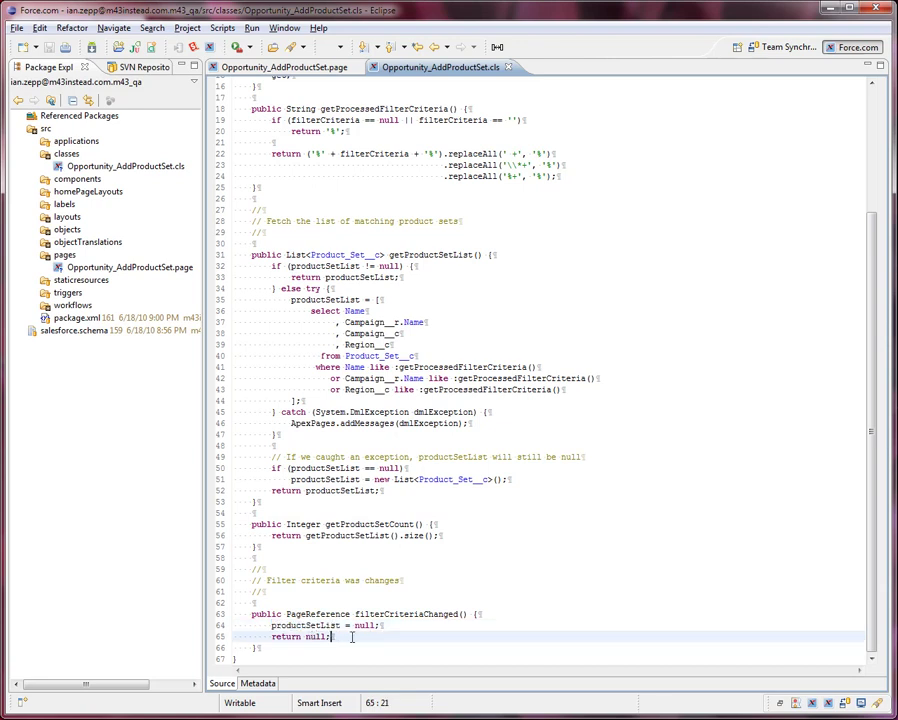
left_click(522, 221)
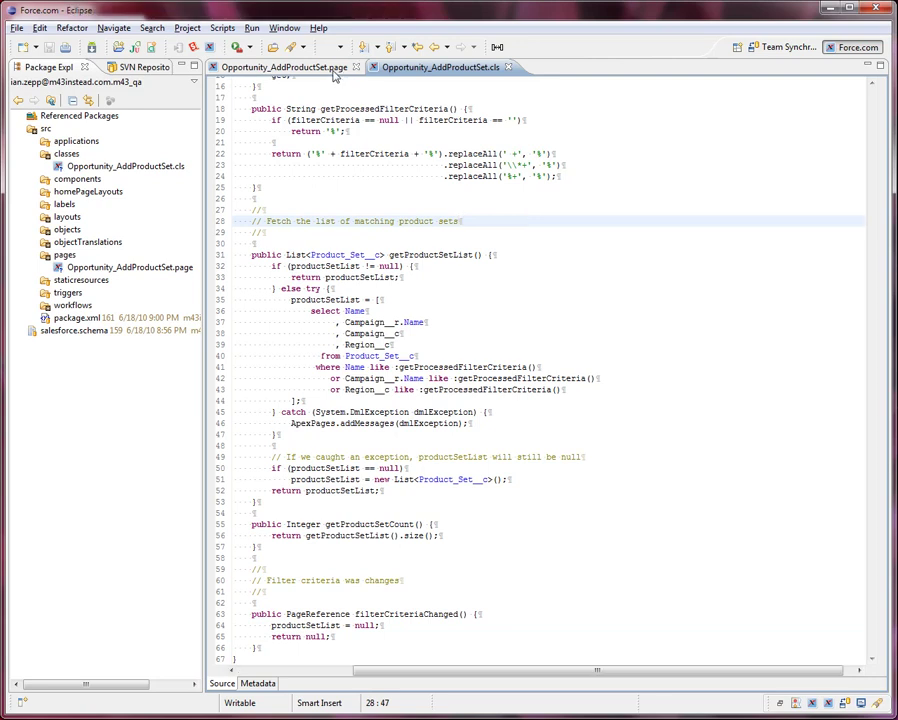
left_click(260, 67)
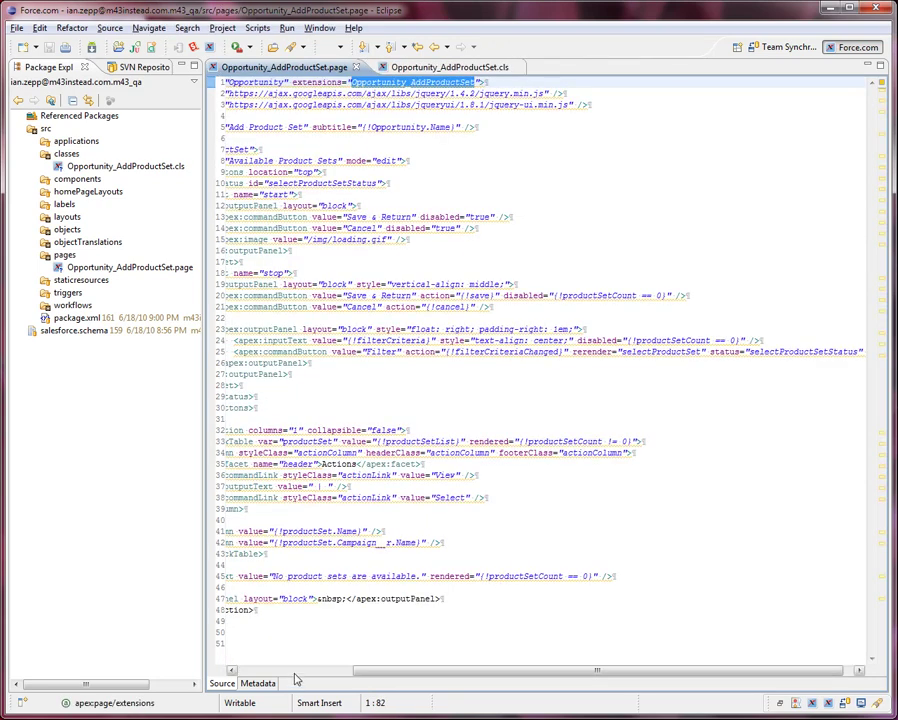
scroll(306, 632, "left", 5)
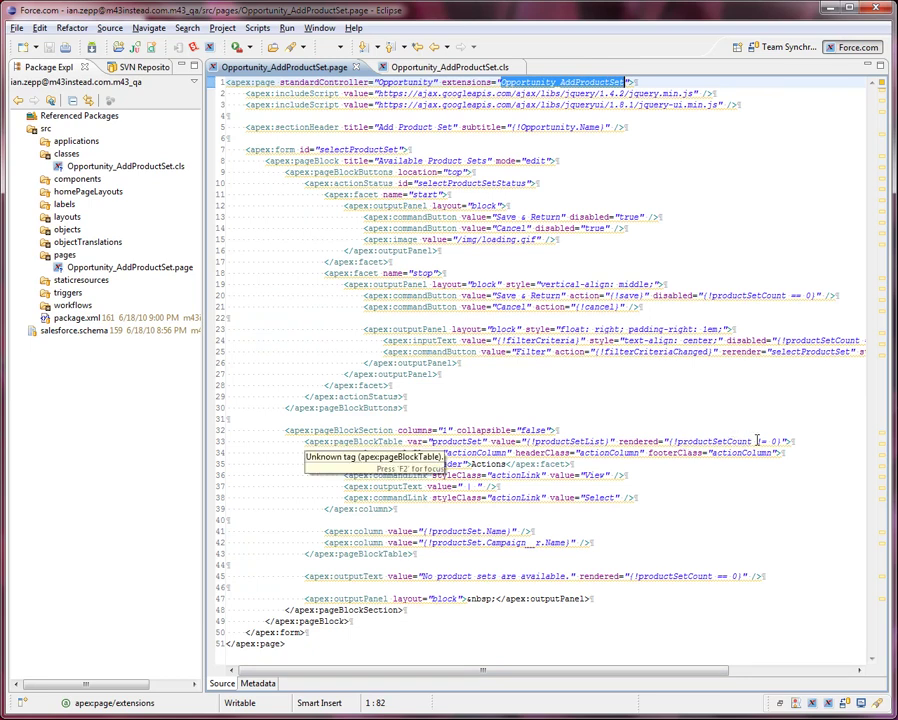
left_click(757, 440)
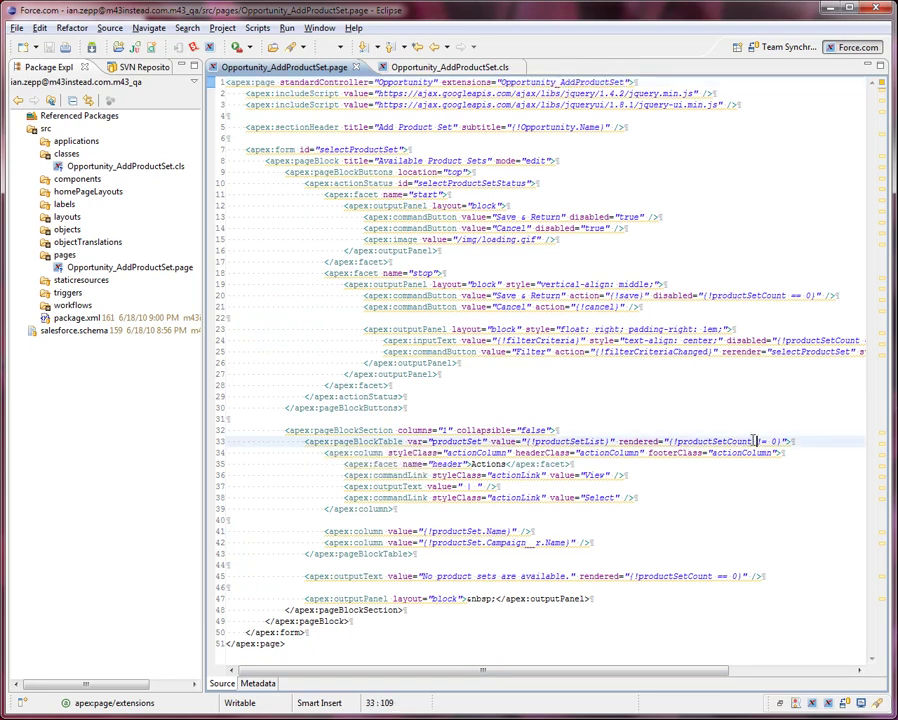
left_click(460, 67)
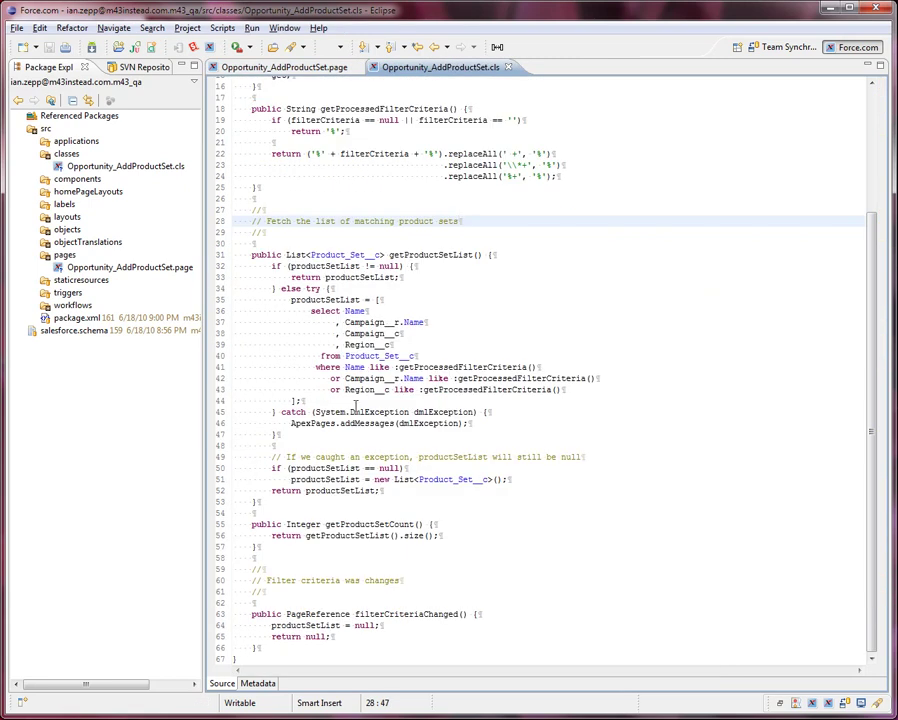
left_click(348, 524)
double_click(348, 524)
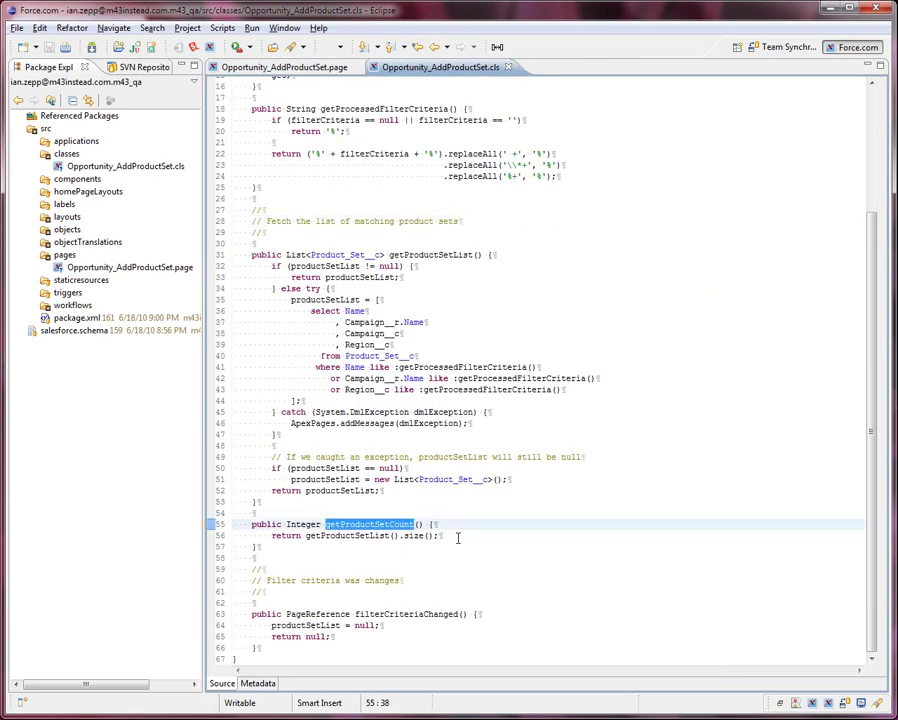
double_click(376, 536)
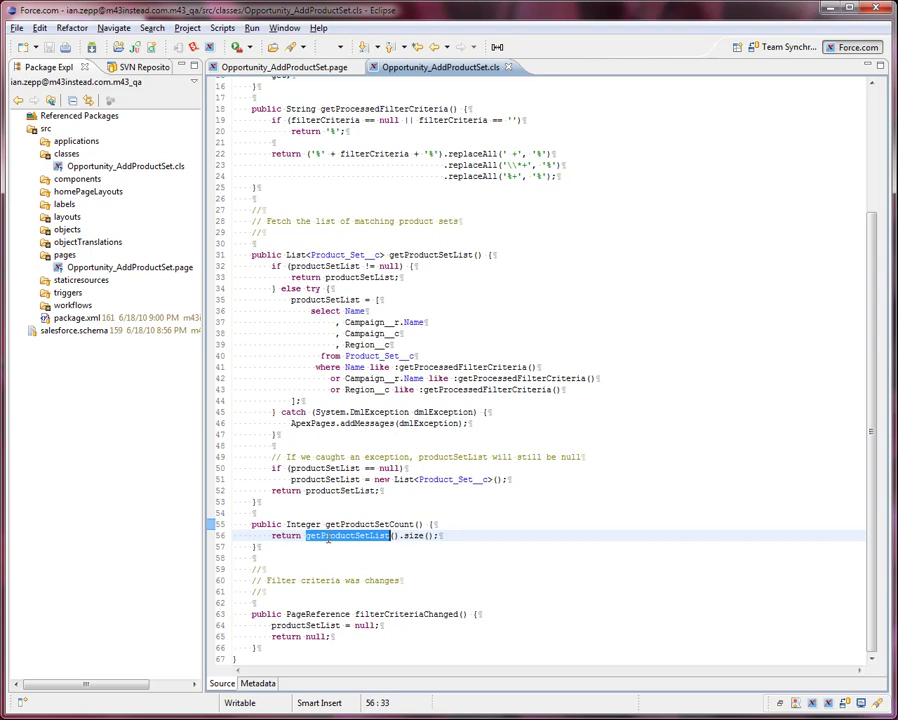
double_click(455, 255)
double_click(330, 266)
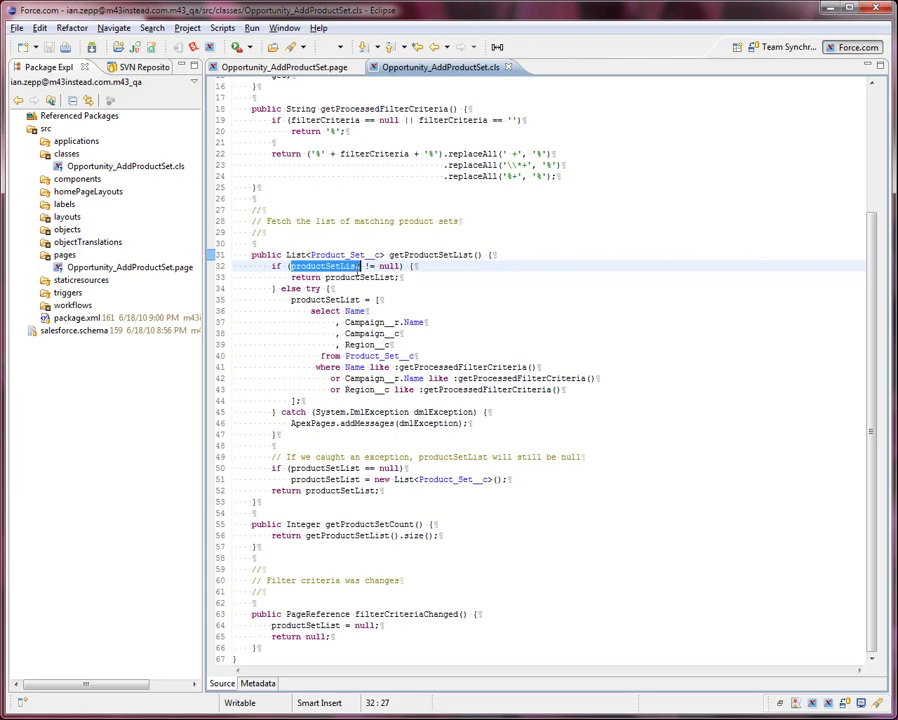
double_click(305, 625)
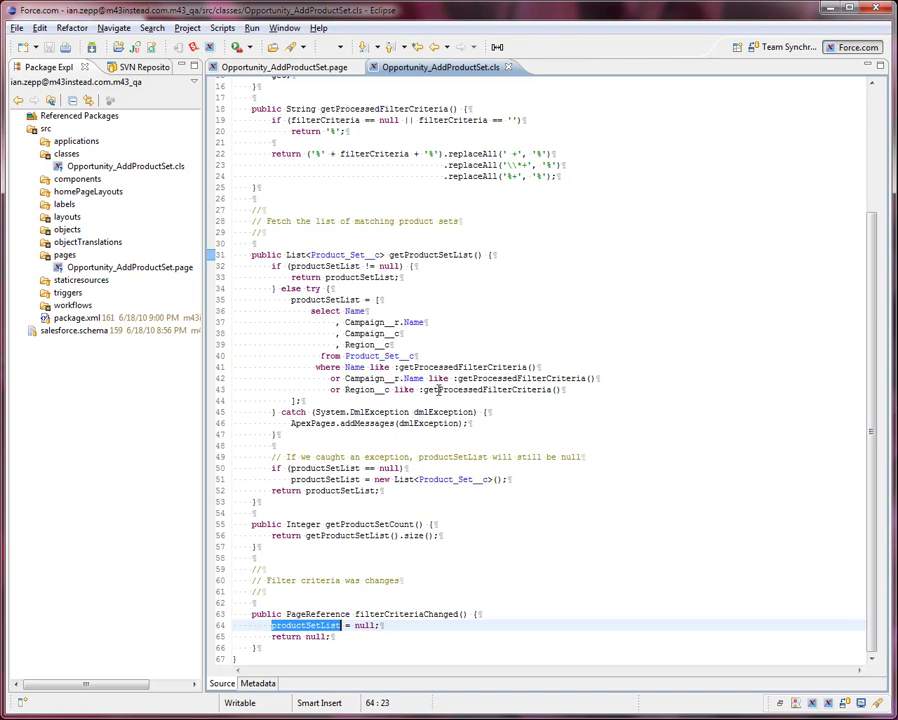
Trace the query's getProcessedFilterCriteria bind up to the method's '%' empty-criteria return
left_click(455, 355)
double_click(437, 367)
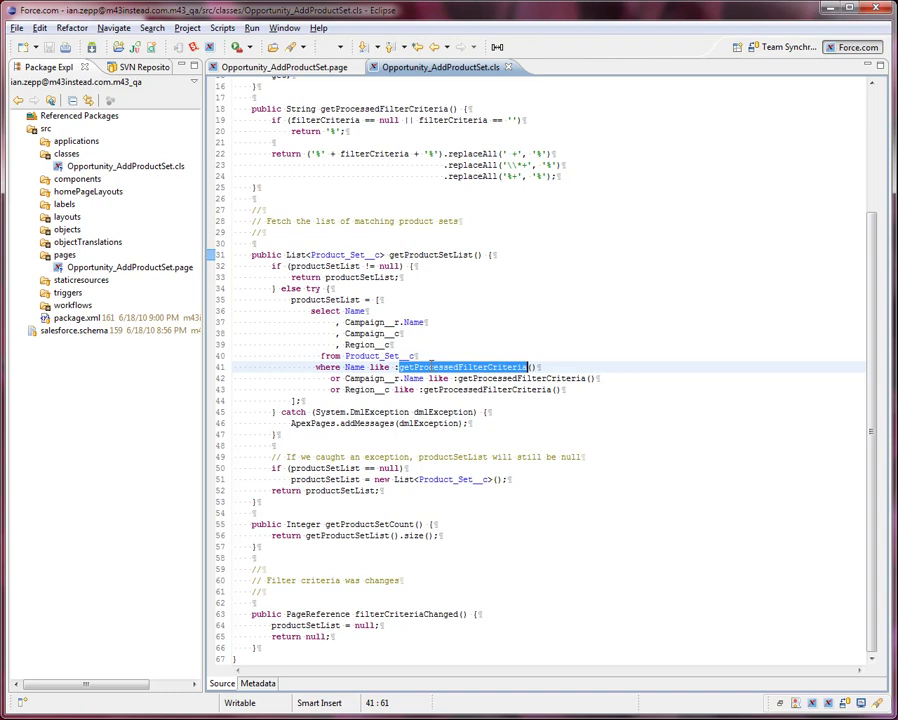
left_click(474, 321)
scroll(474, 316, "up", 4)
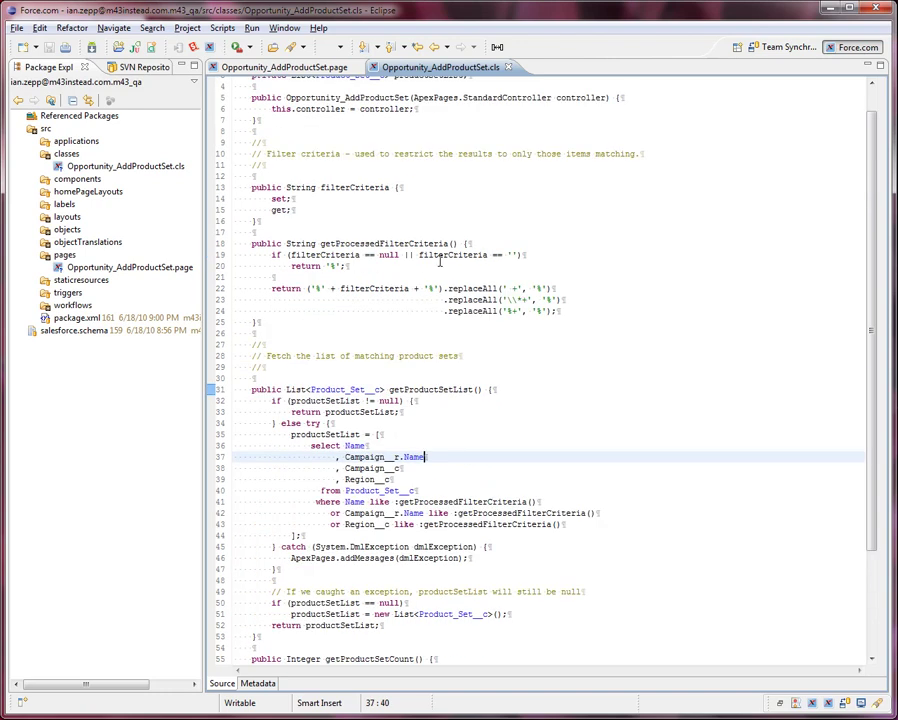
left_click(369, 243)
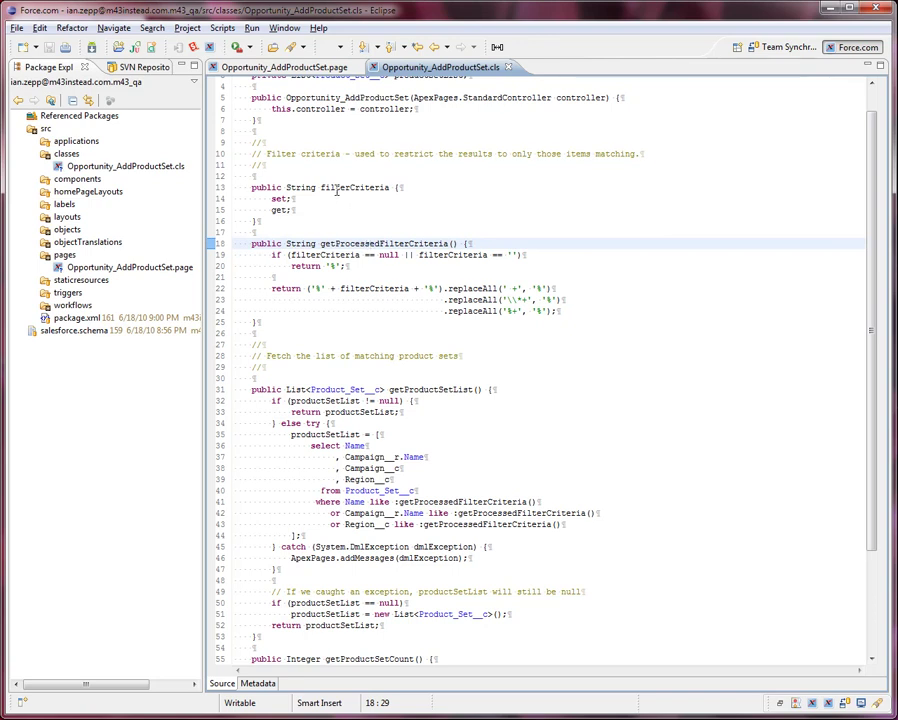
left_click(380, 268)
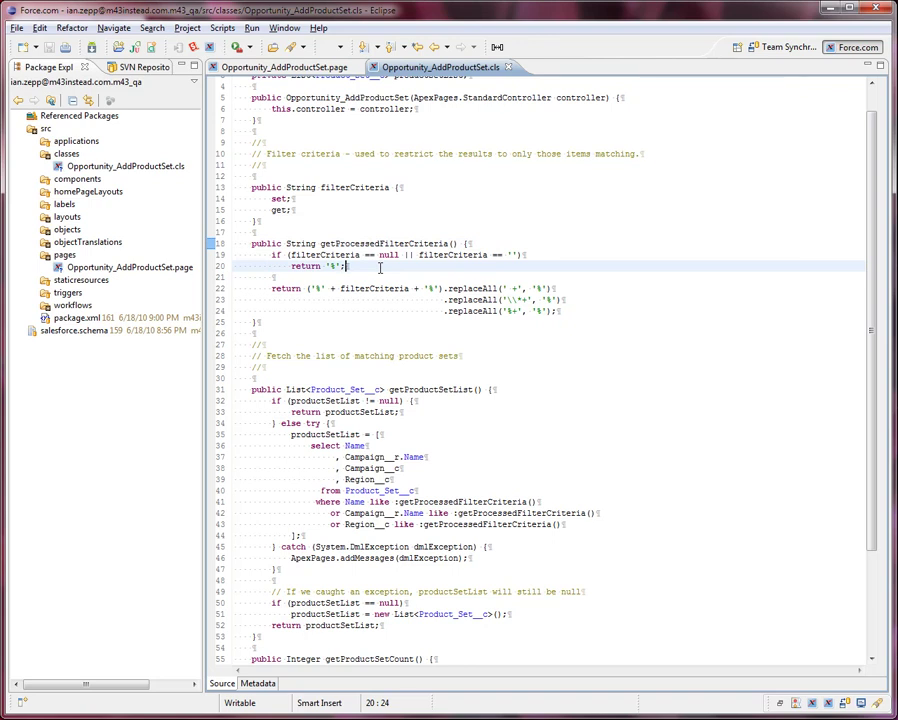
Follow the getProcessedFilterCriteria bind on line 41 back to the method name
left_click(472, 357)
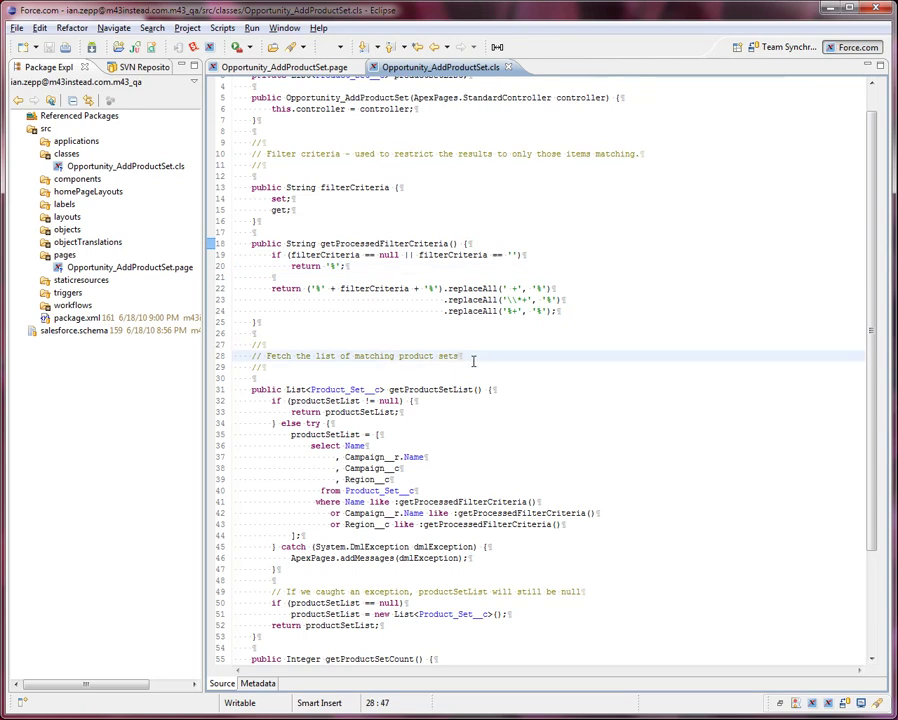
left_click(394, 501)
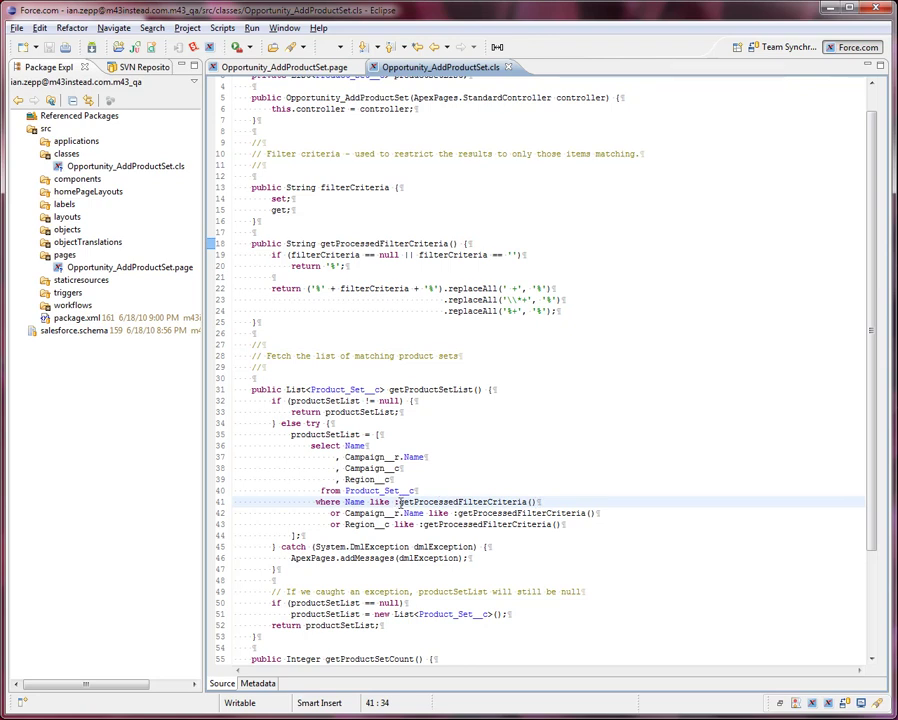
key("shift+Right")
key("ctrl+Right")
key("ctrl+Right")
key("ctrl+Right")
left_click(482, 447)
double_click(372, 244)
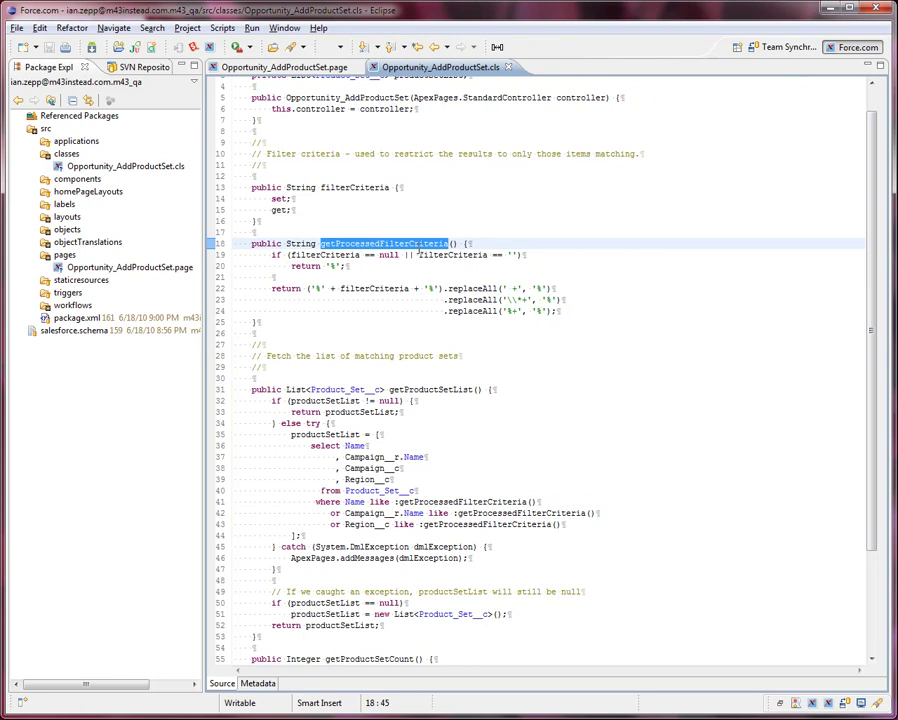
Review the '%' return, the space-to-wildcard replaceAll, and the query catch block
left_click(331, 188)
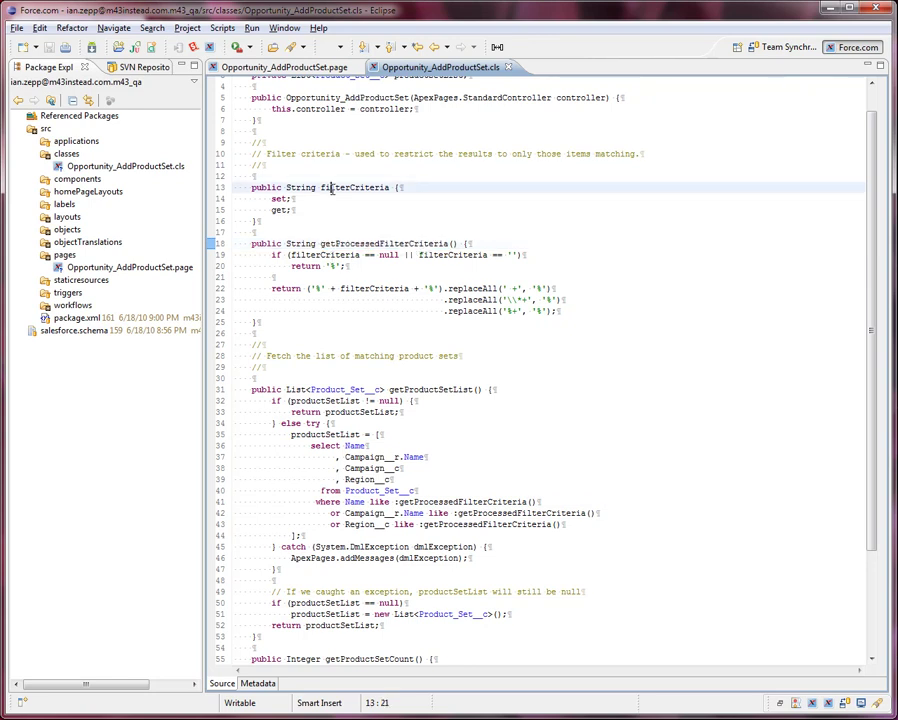
left_click(330, 266)
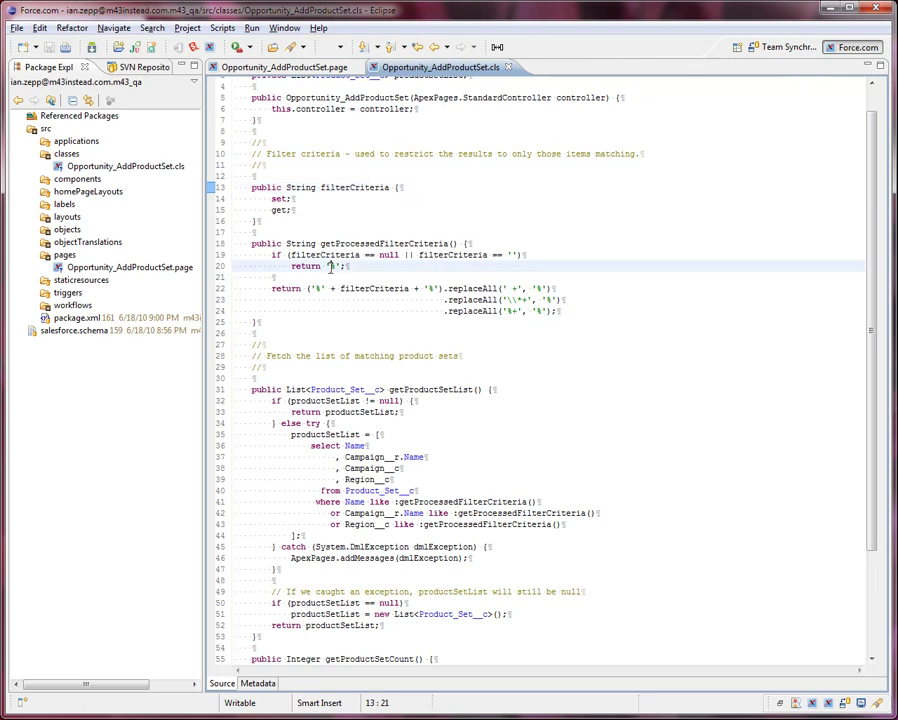
left_click(372, 268)
left_click(544, 289)
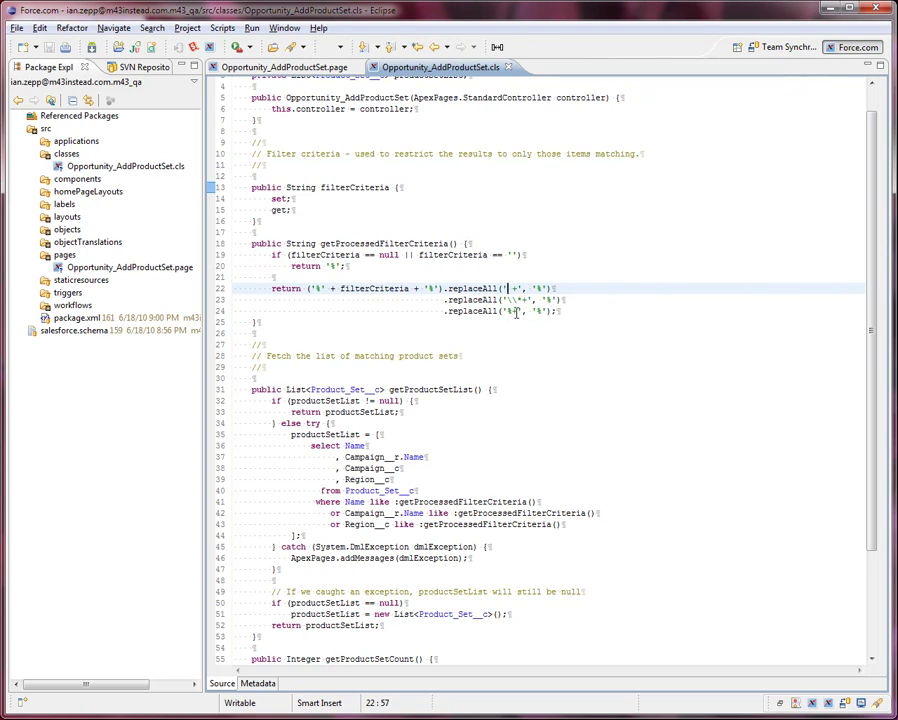
left_click(560, 322)
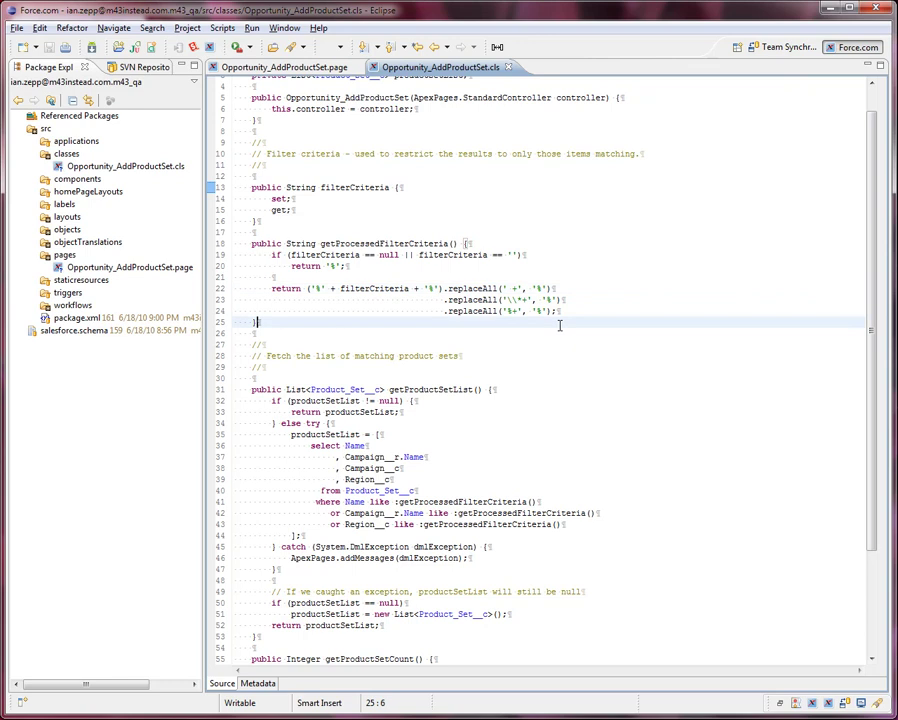
left_click(517, 548)
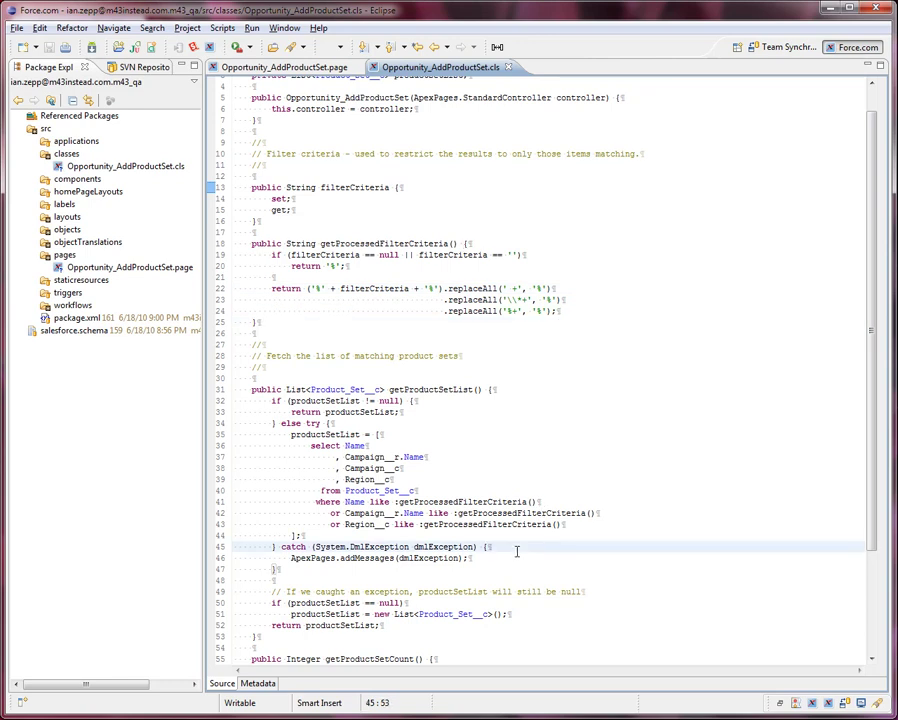